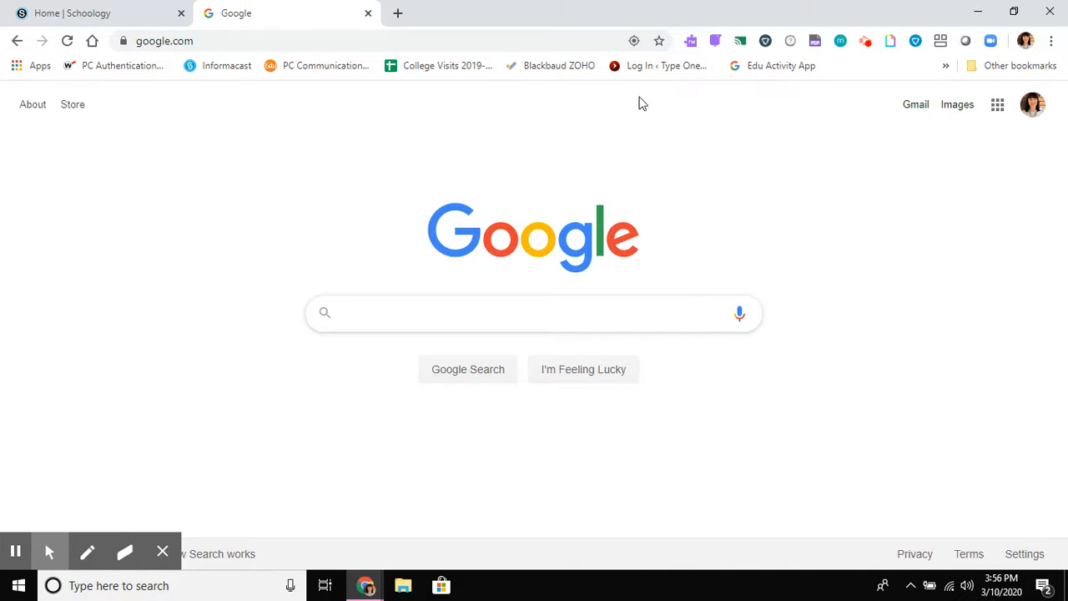
- Go to zoom.us and open the signed-in account's profile page
{"action": "left_click", "coordinate": [600, 40]}
{"action": "type", "text": "zoo"}
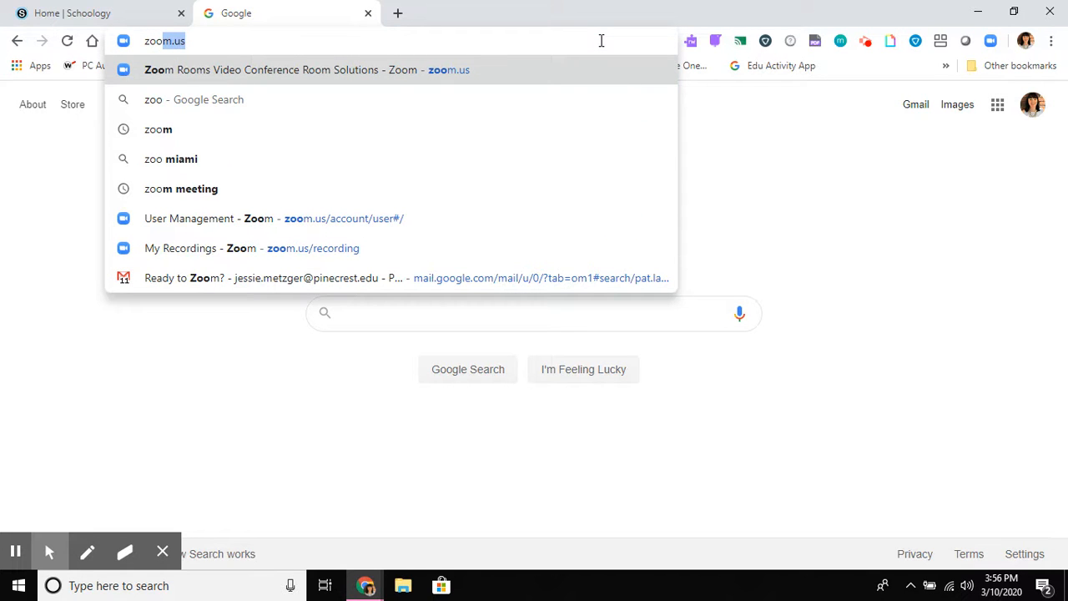
{"action": "type", "text": "m.us"}
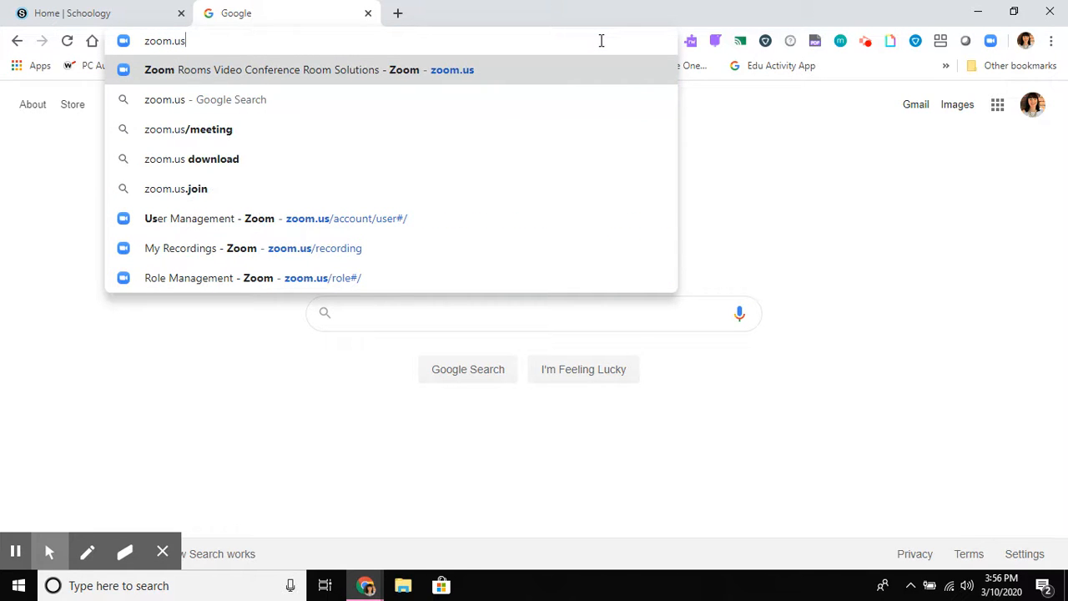
{"action": "key", "text": "Return"}
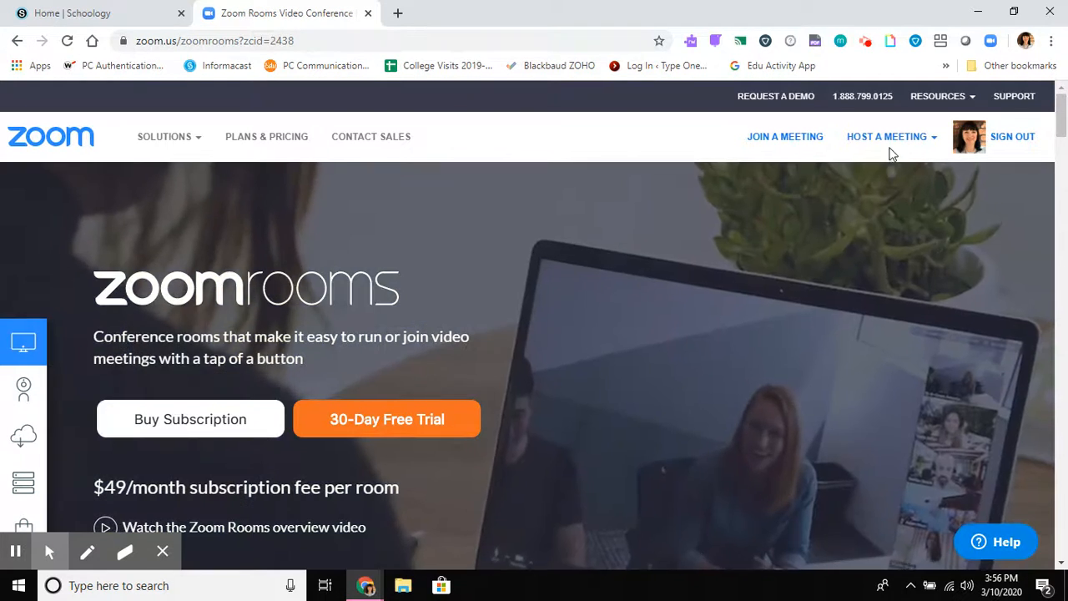
{"action": "mouse_move", "coordinate": [888, 140]}
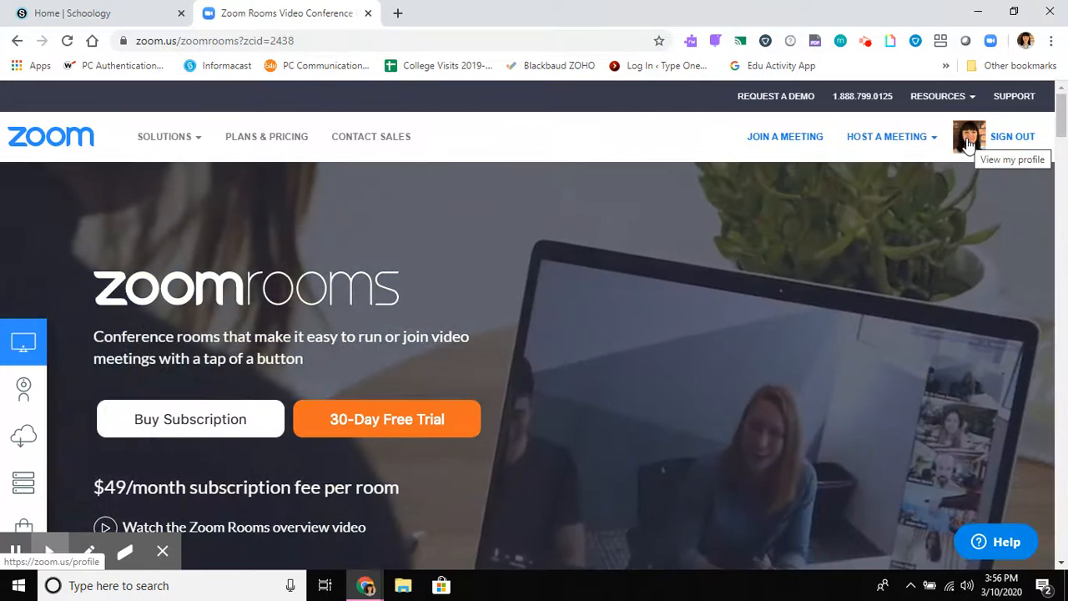
{"action": "left_click", "coordinate": [968, 143]}
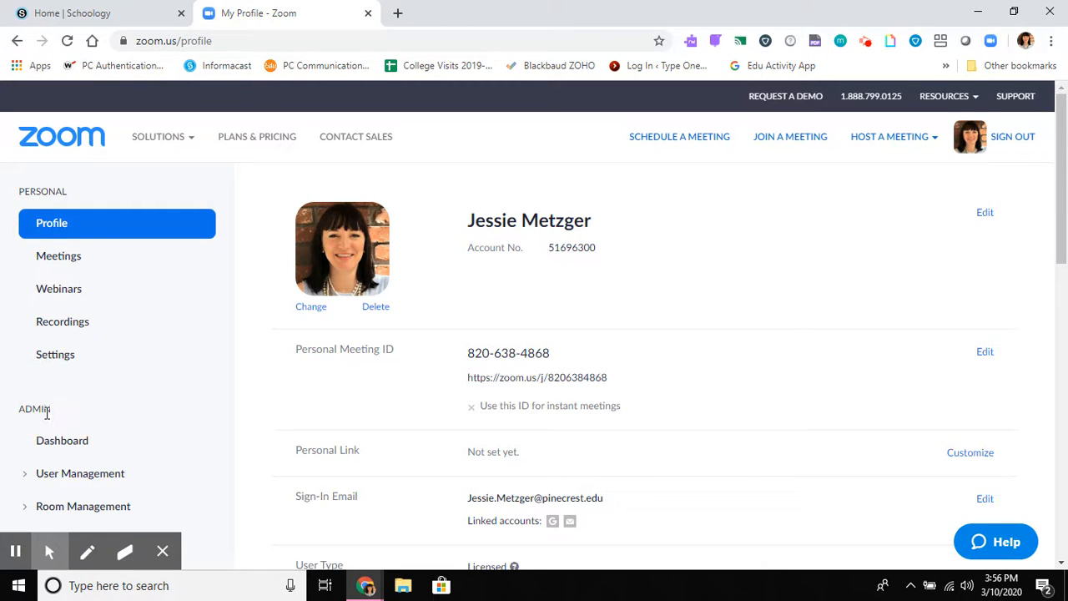
{"action": "left_click_drag", "start_coordinate": [47, 412], "coordinate": [20, 409]}
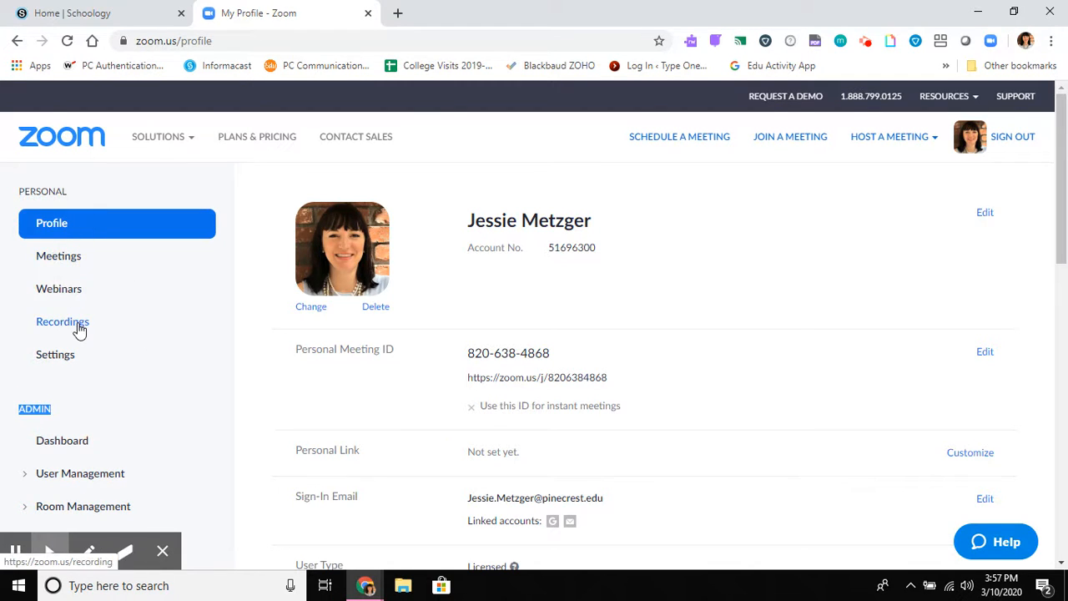
- Start scheduling a new meeting and set its topic to Faculty Meeting
{"action": "left_click", "coordinate": [59, 256]}
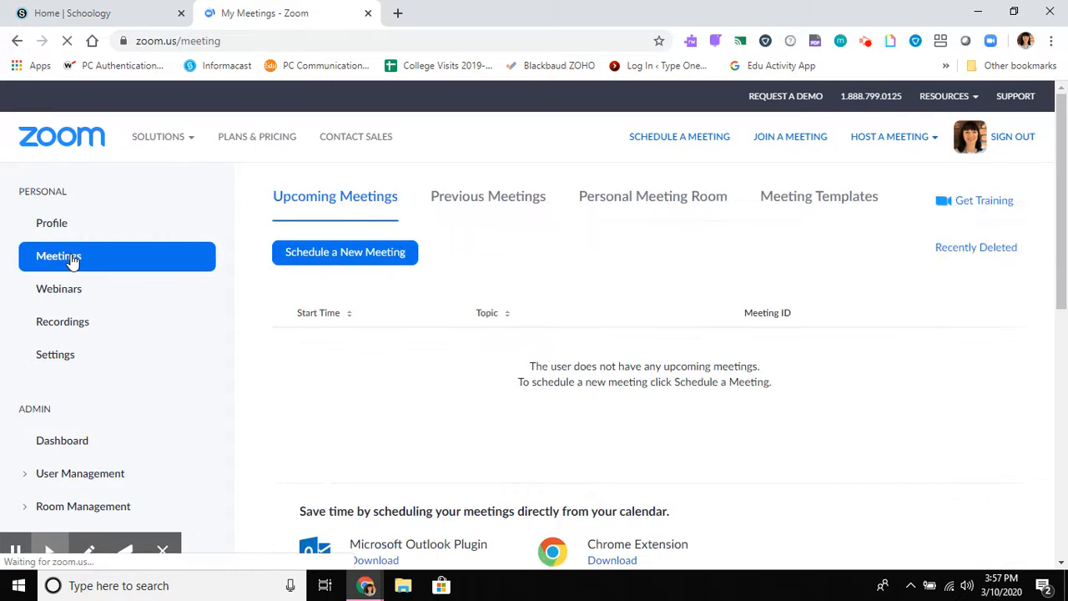
{"action": "left_click", "coordinate": [331, 263]}
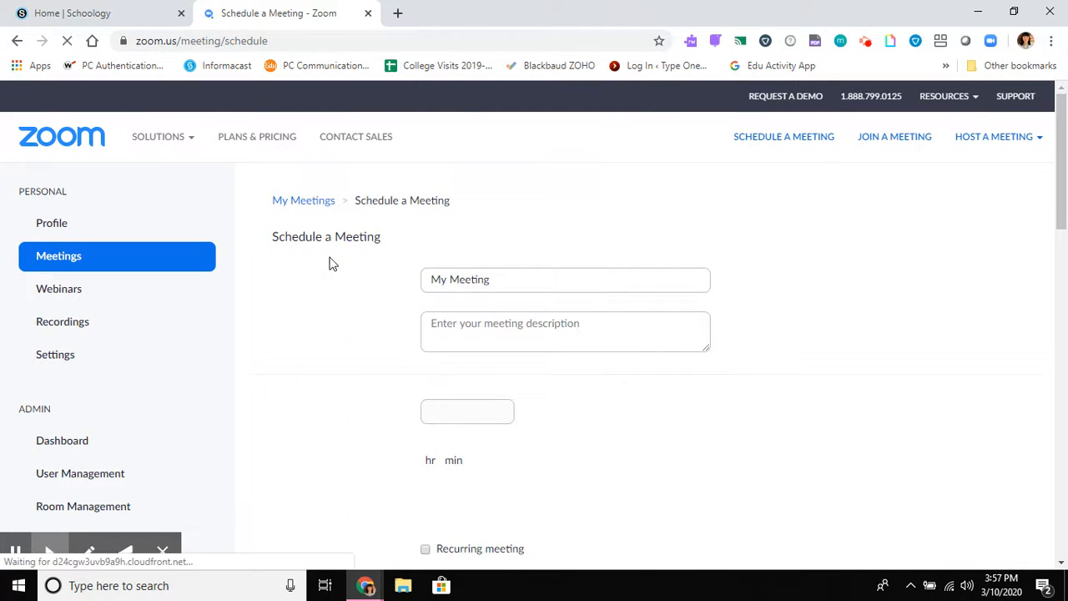
{"action": "key", "text": "BackSpace"}
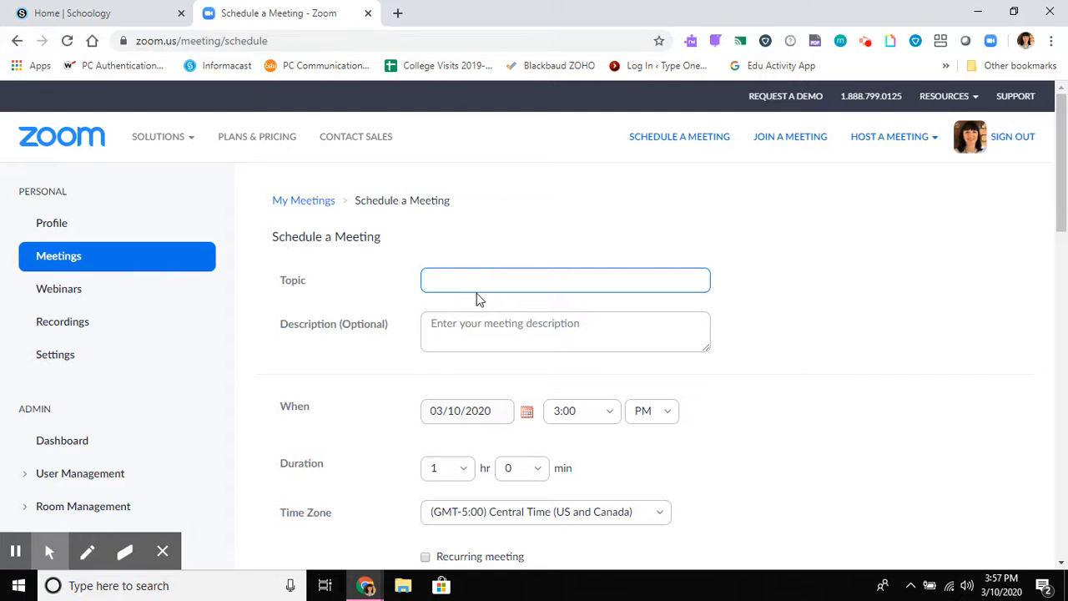
{"action": "type", "text": "Faculty Meeting"}
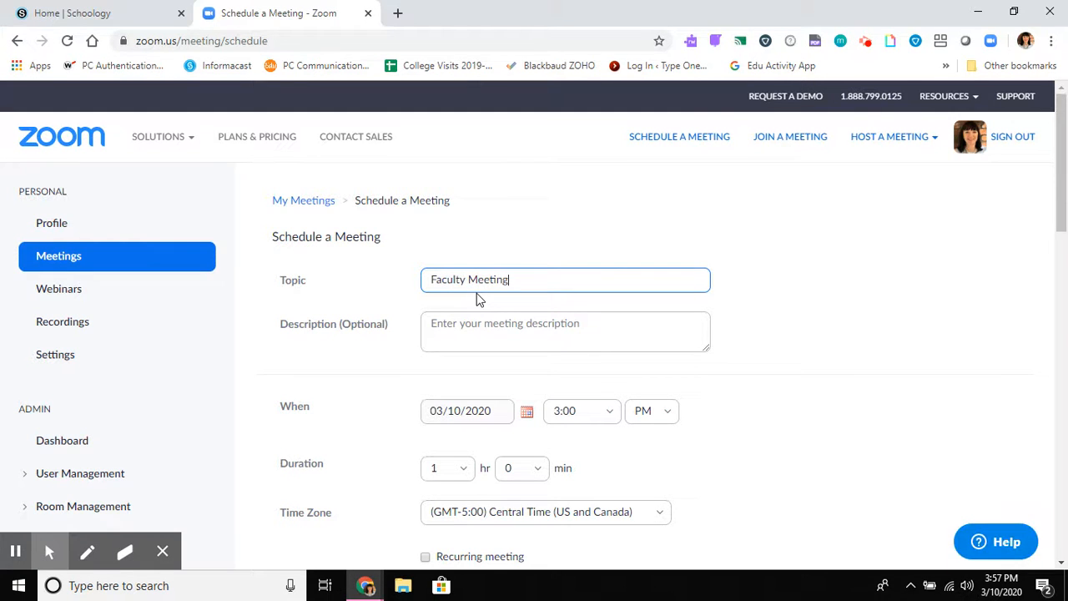
- Set the meeting's start time to 4:00 PM
{"action": "scroll", "coordinate": [796, 416], "scroll_direction": "down", "scroll_amount": 2}
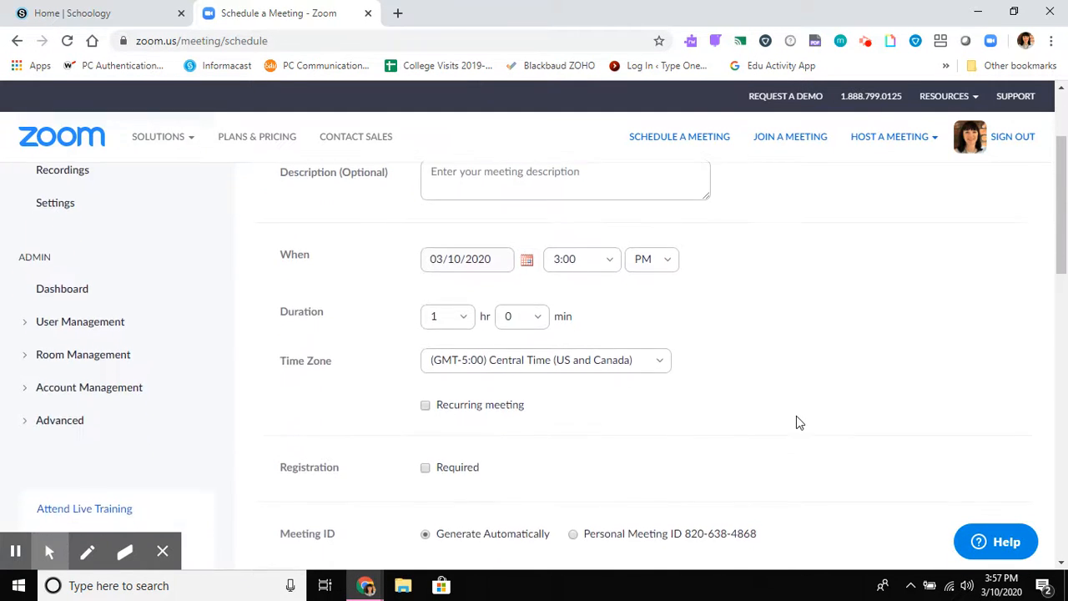
{"action": "left_click", "coordinate": [612, 264]}
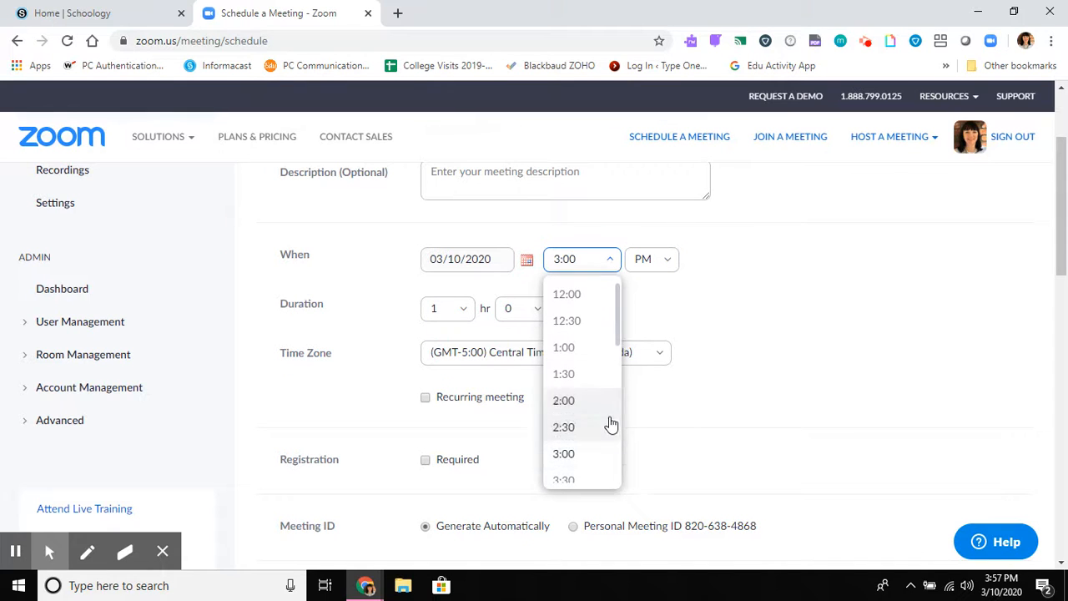
{"action": "left_click_drag", "start_coordinate": [620, 327], "coordinate": [622, 353]}
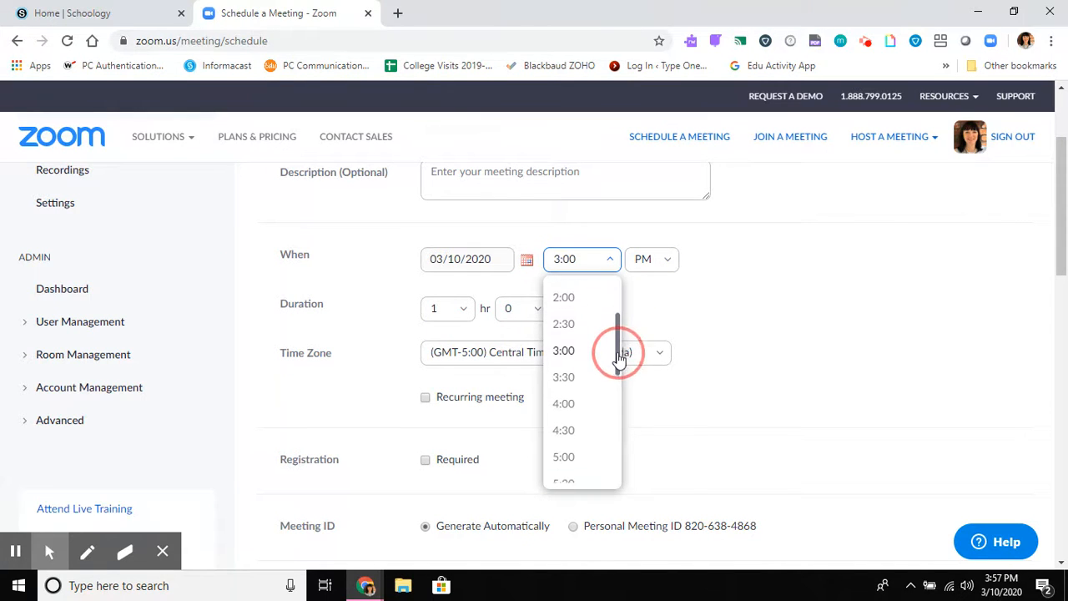
{"action": "left_click", "coordinate": [568, 395]}
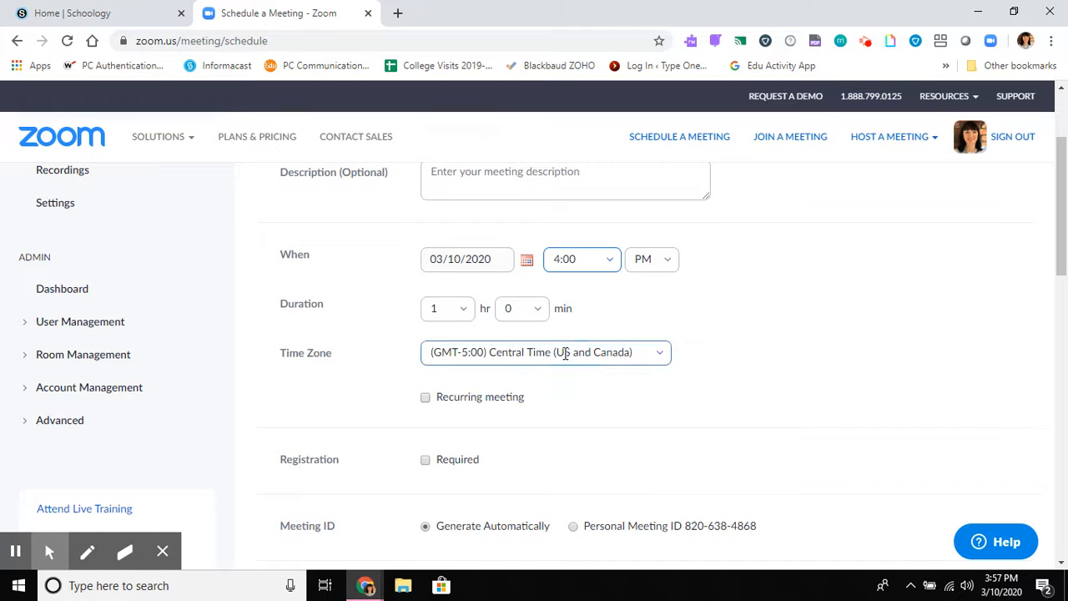
- Set the meeting's time zone to (GMT-4:00) Eastern Time (US and Canada)
{"action": "left_click", "coordinate": [665, 360]}
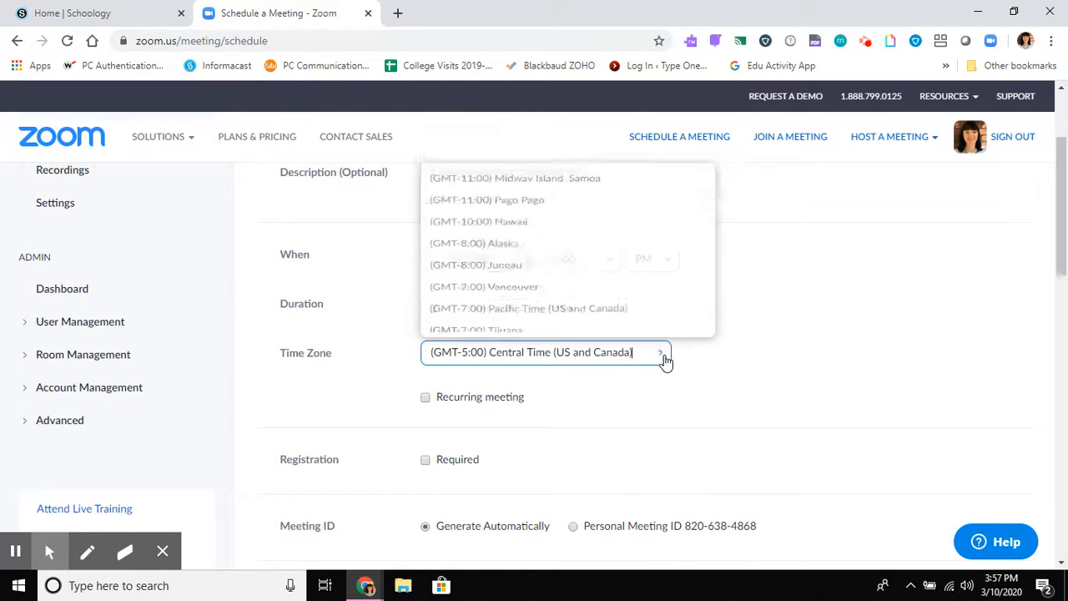
{"action": "scroll", "coordinate": [656, 284], "scroll_direction": "down", "scroll_amount": 2}
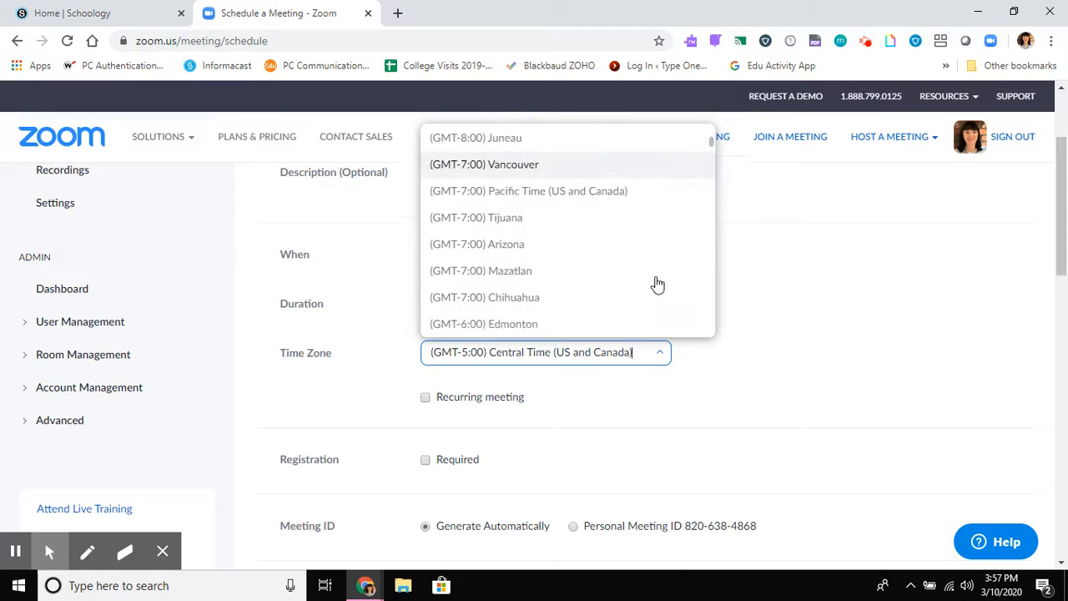
{"action": "scroll", "coordinate": [657, 285], "scroll_direction": "down", "scroll_amount": 5}
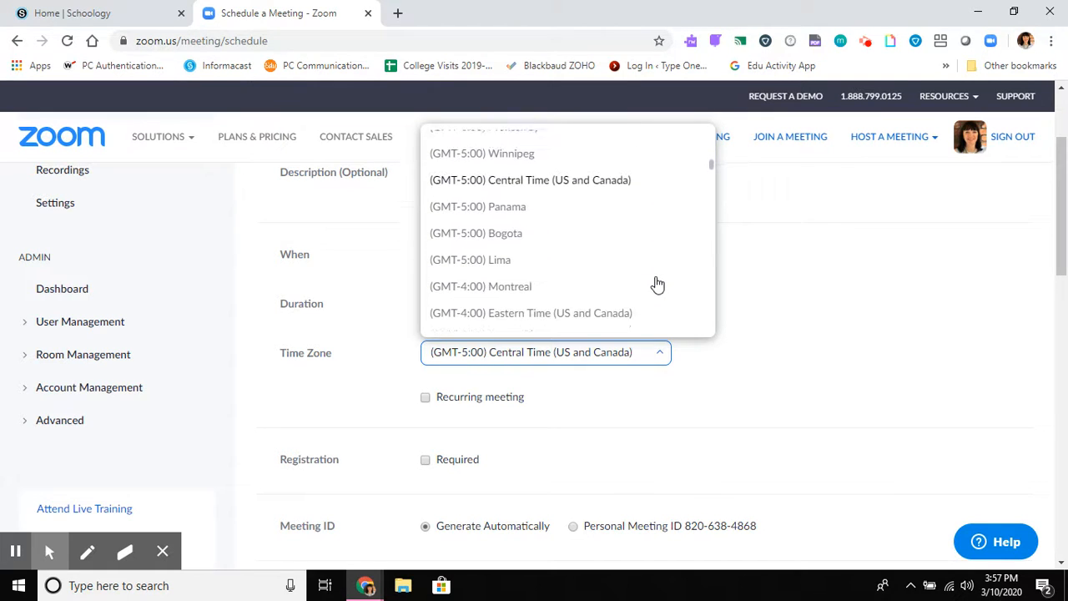
{"action": "scroll", "coordinate": [658, 285], "scroll_direction": "down", "scroll_amount": 1}
{"action": "left_click", "coordinate": [639, 272]}
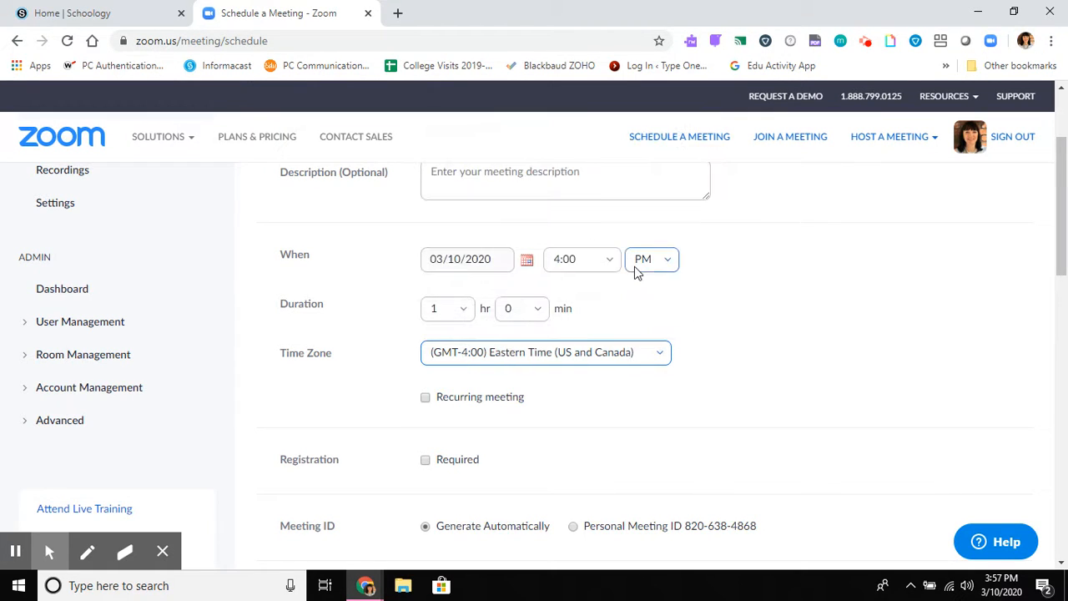
- Keep registration not required and turn off the meeting password requirement
{"action": "left_click", "coordinate": [692, 459]}
{"action": "scroll", "coordinate": [692, 458], "scroll_direction": "down", "scroll_amount": 3}
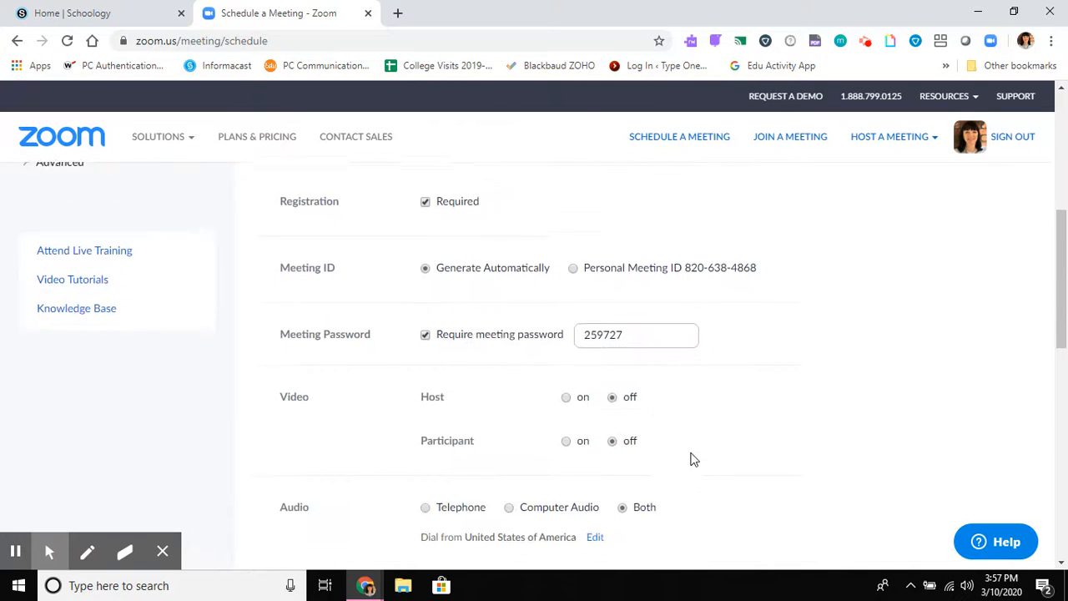
{"action": "left_click", "coordinate": [426, 200]}
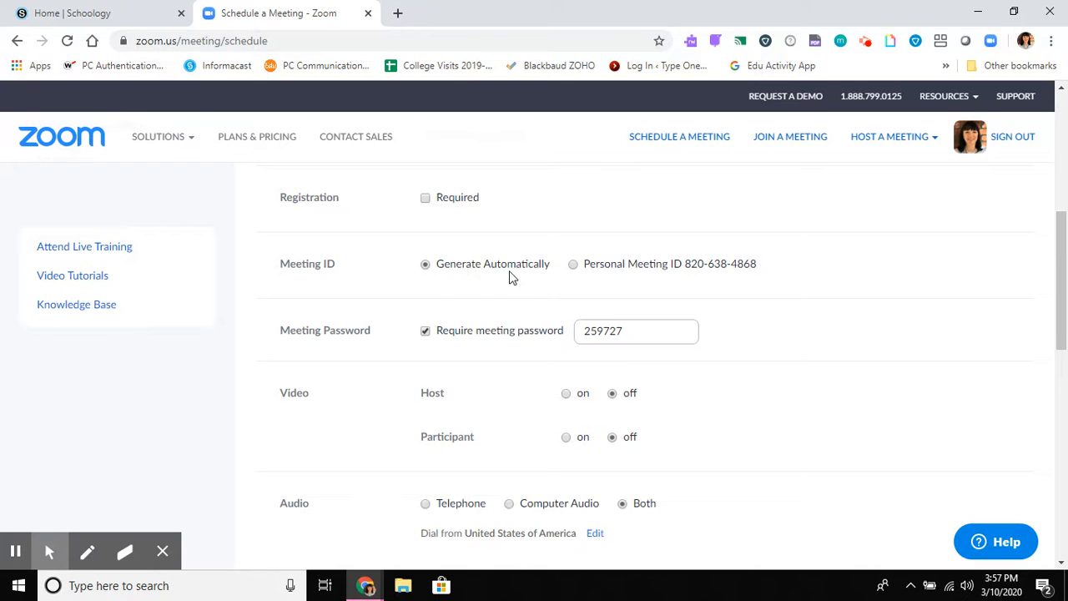
{"action": "left_click", "coordinate": [425, 331]}
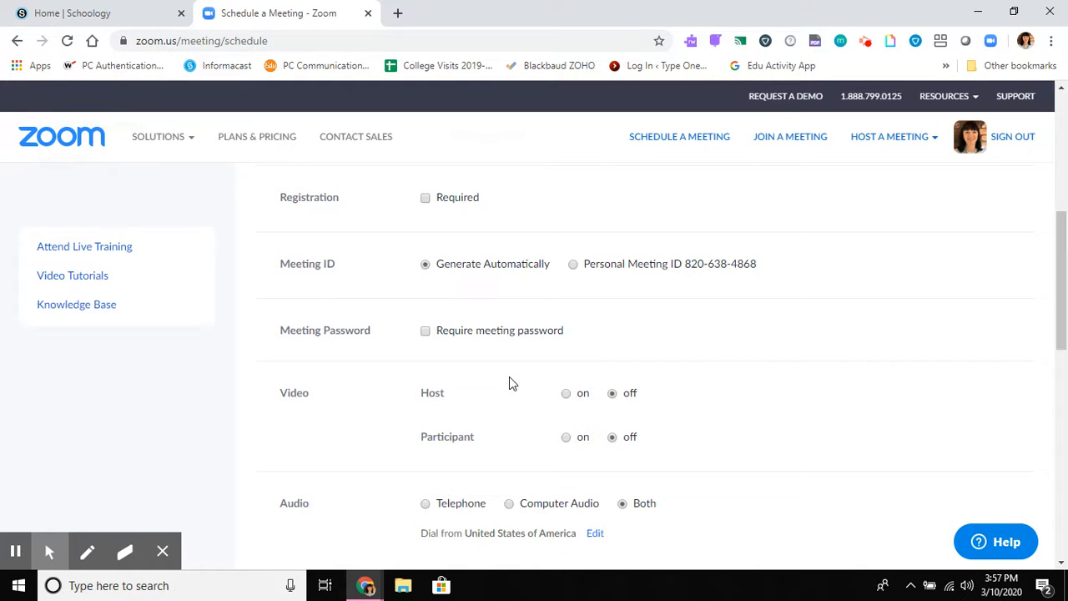
- Turn video on for both host and participants and set the audio to Computer Audio only
{"action": "scroll", "coordinate": [710, 451], "scroll_direction": "down", "scroll_amount": 1}
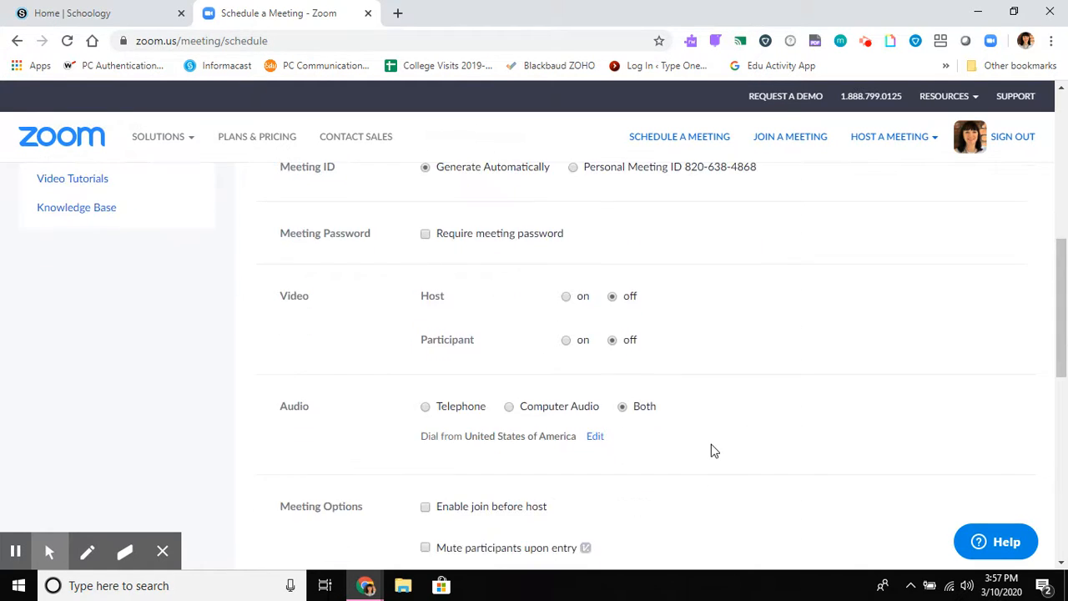
{"action": "left_click", "coordinate": [568, 297]}
{"action": "left_click", "coordinate": [567, 343]}
{"action": "scroll", "coordinate": [747, 390], "scroll_direction": "down", "scroll_amount": 1}
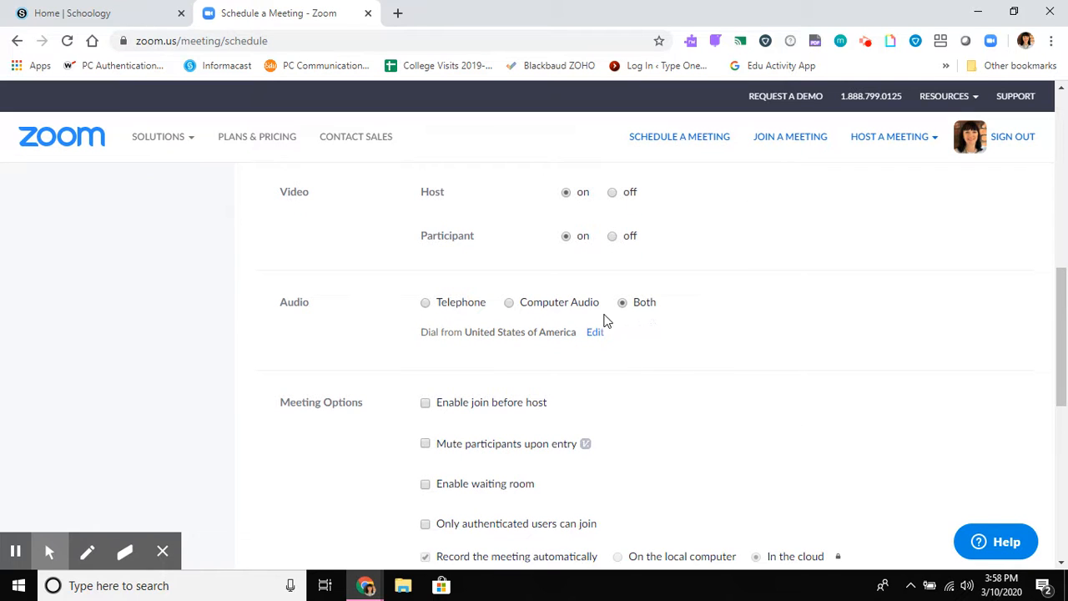
{"action": "left_click", "coordinate": [549, 305]}
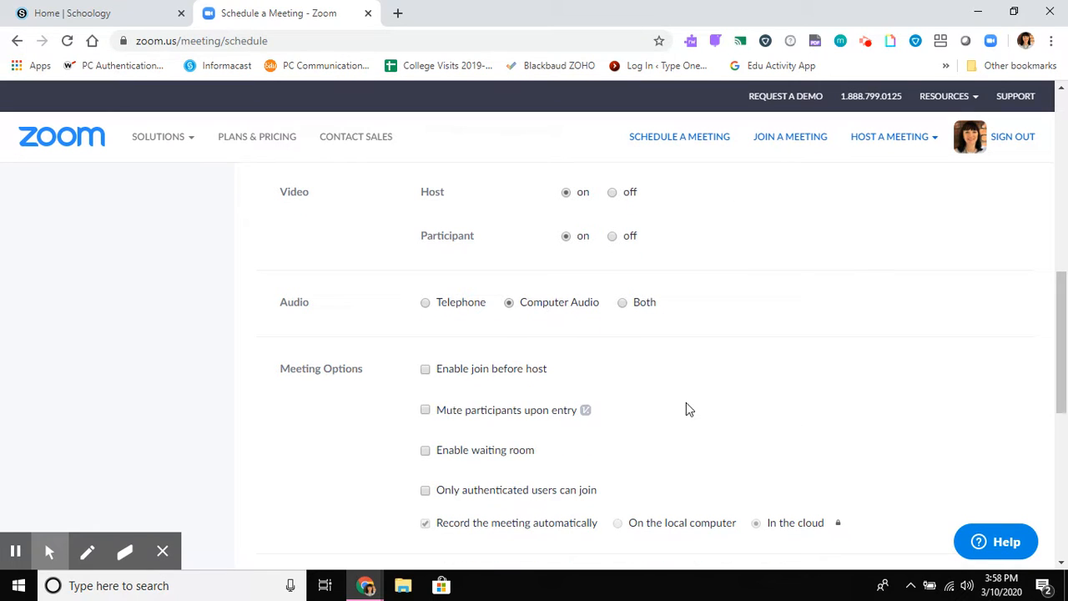
- Enable muting participants upon entry and save the meeting
{"action": "scroll", "coordinate": [686, 409], "scroll_direction": "down", "scroll_amount": 2}
{"action": "scroll", "coordinate": [686, 409], "scroll_direction": "up", "scroll_amount": 1}
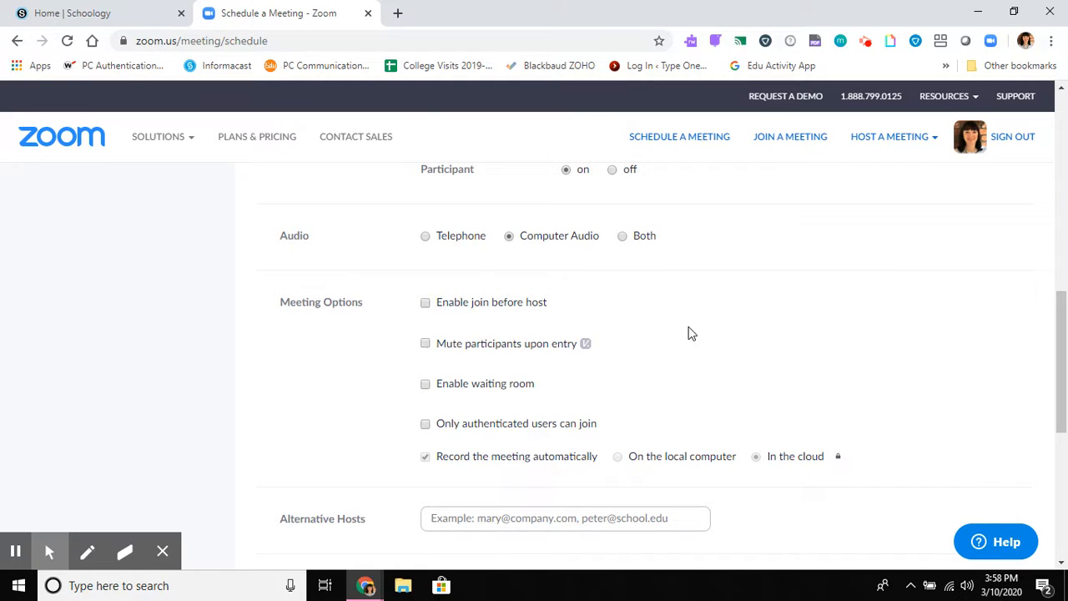
{"action": "scroll", "coordinate": [689, 332], "scroll_direction": "down", "scroll_amount": 2}
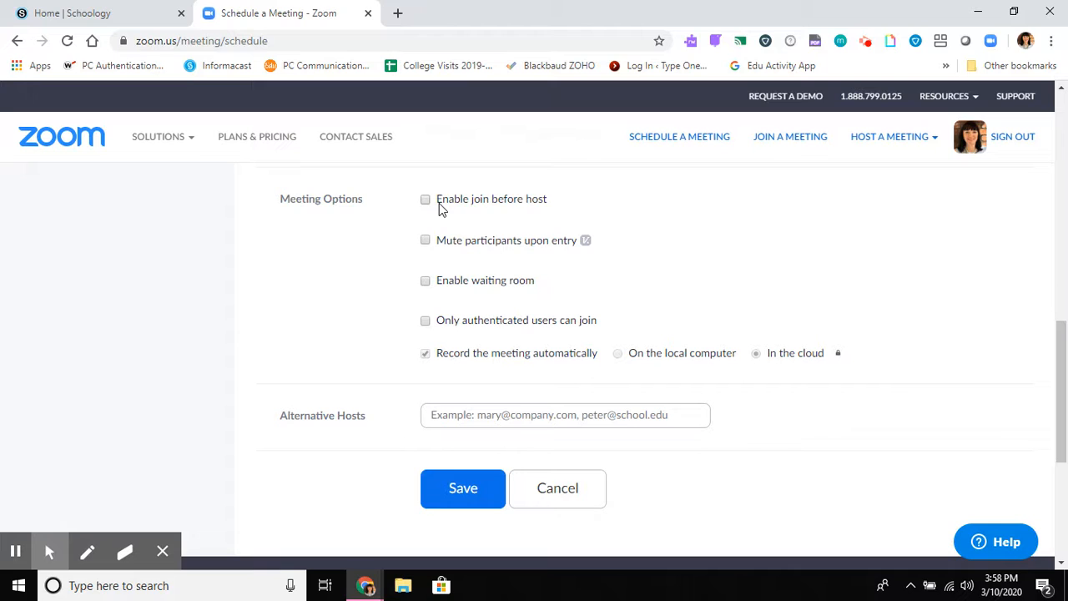
{"action": "mouse_move", "coordinate": [589, 248]}
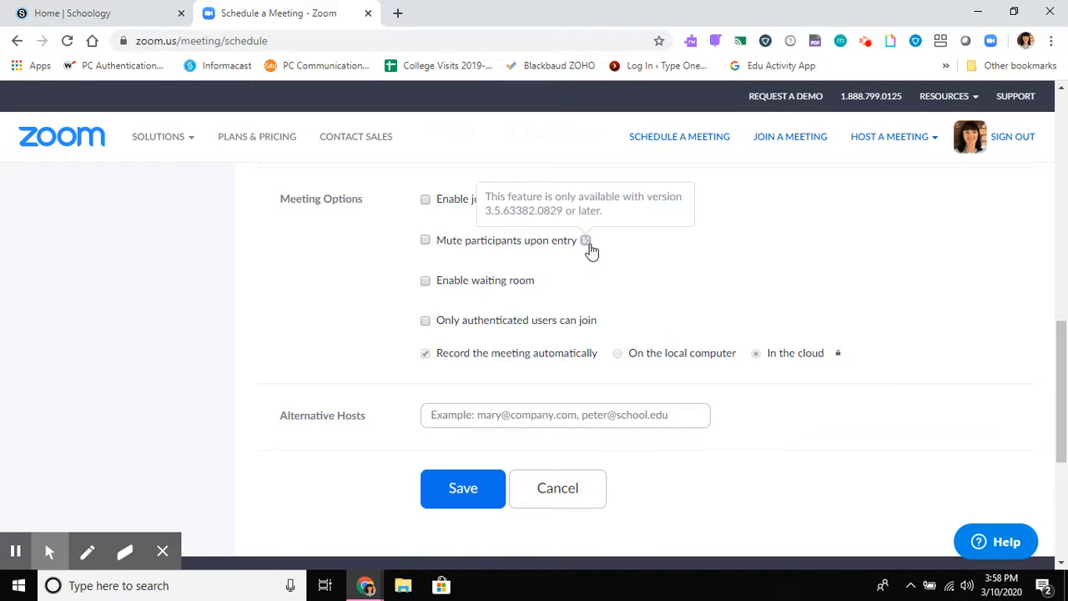
{"action": "left_click", "coordinate": [426, 241]}
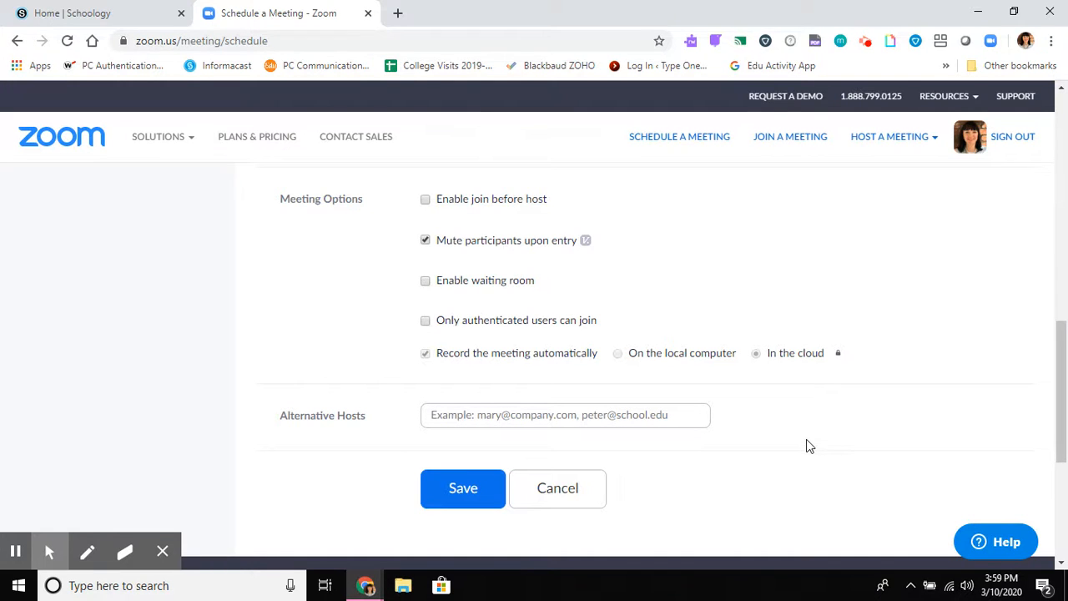
{"action": "scroll", "coordinate": [806, 443], "scroll_direction": "down", "scroll_amount": 3}
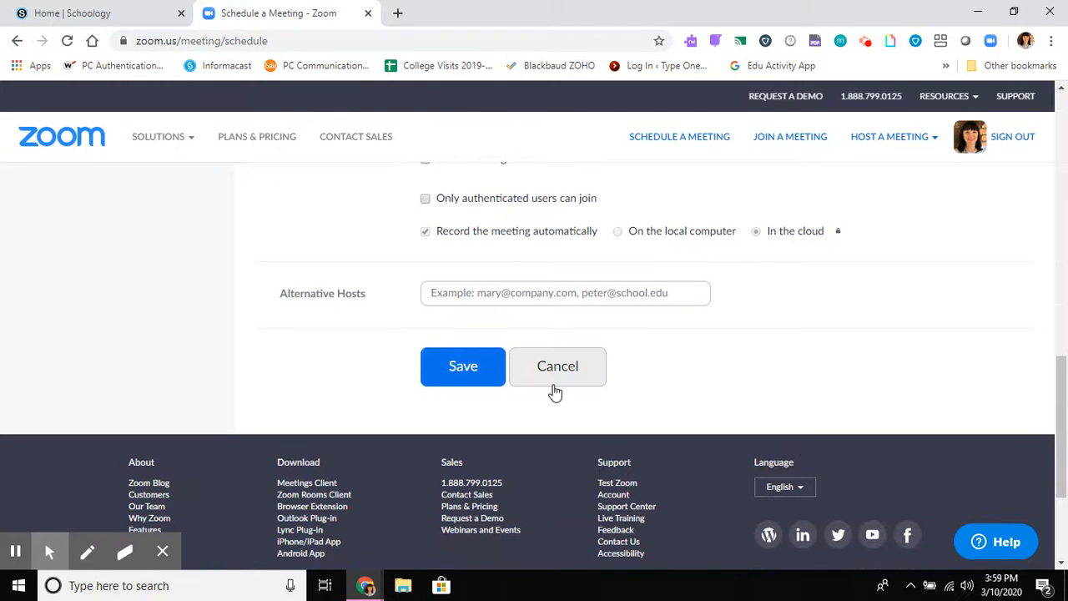
{"action": "left_click", "coordinate": [467, 371]}
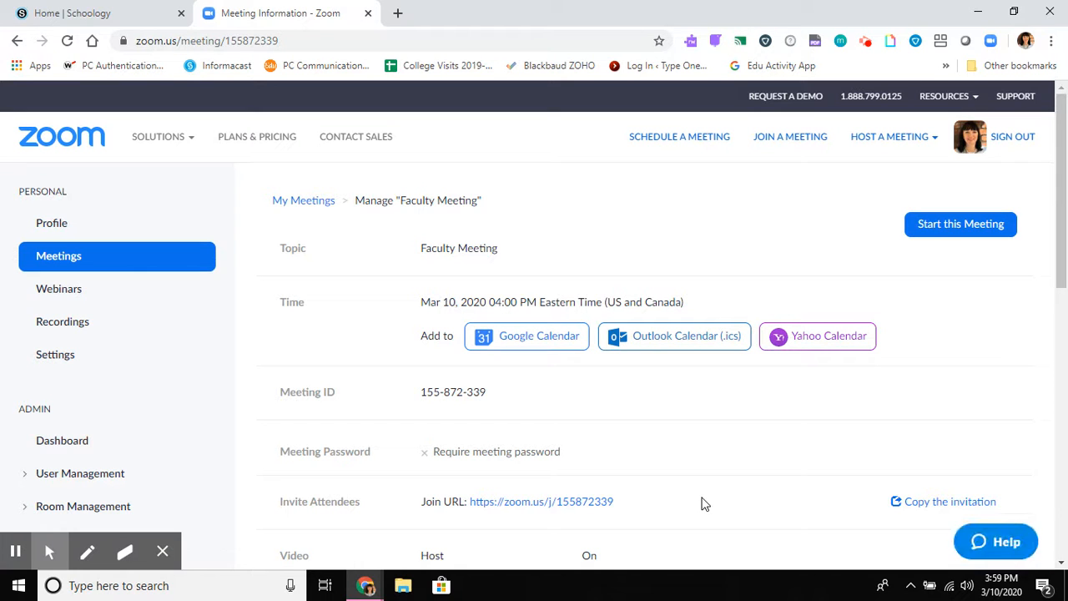
- Copy the Faculty Meeting's join URL from the meeting information
{"action": "scroll", "coordinate": [704, 503], "scroll_direction": "down", "scroll_amount": 2}
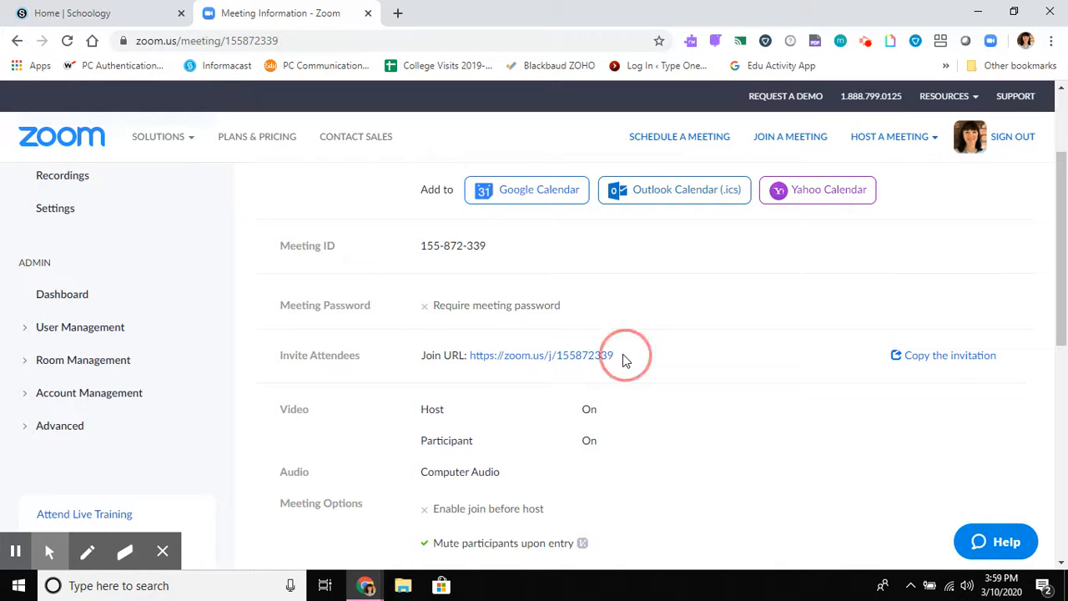
{"action": "left_click_drag", "start_coordinate": [622, 354], "coordinate": [469, 351]}
{"action": "key", "text": "ctrl+c"}
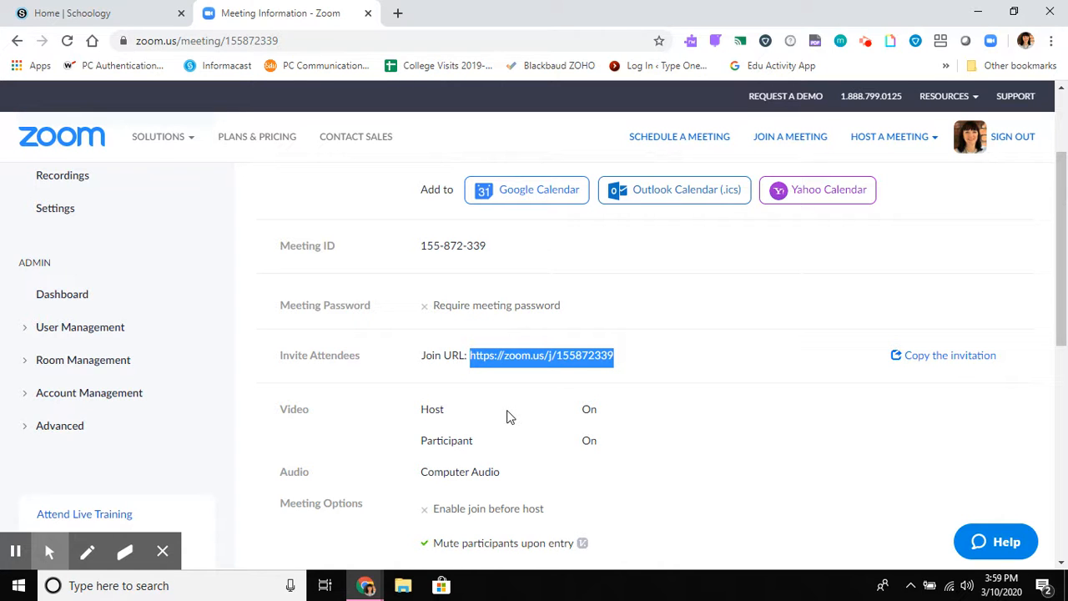
- Switch to Schoology and open the Upper School Faculty 2019-2020 course
{"action": "left_click", "coordinate": [111, 15]}
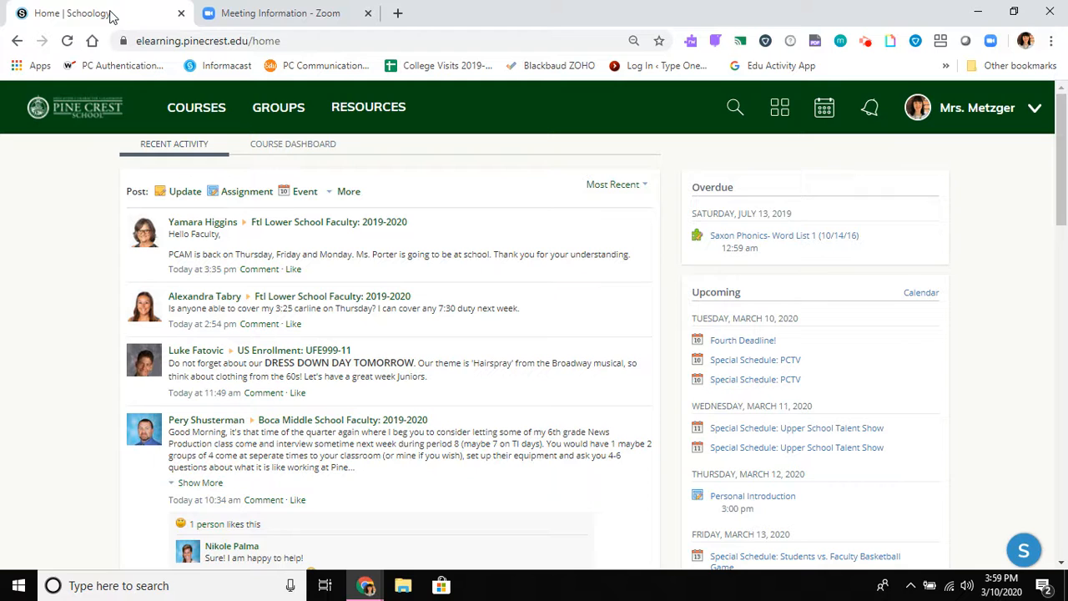
{"action": "left_click", "coordinate": [232, 115]}
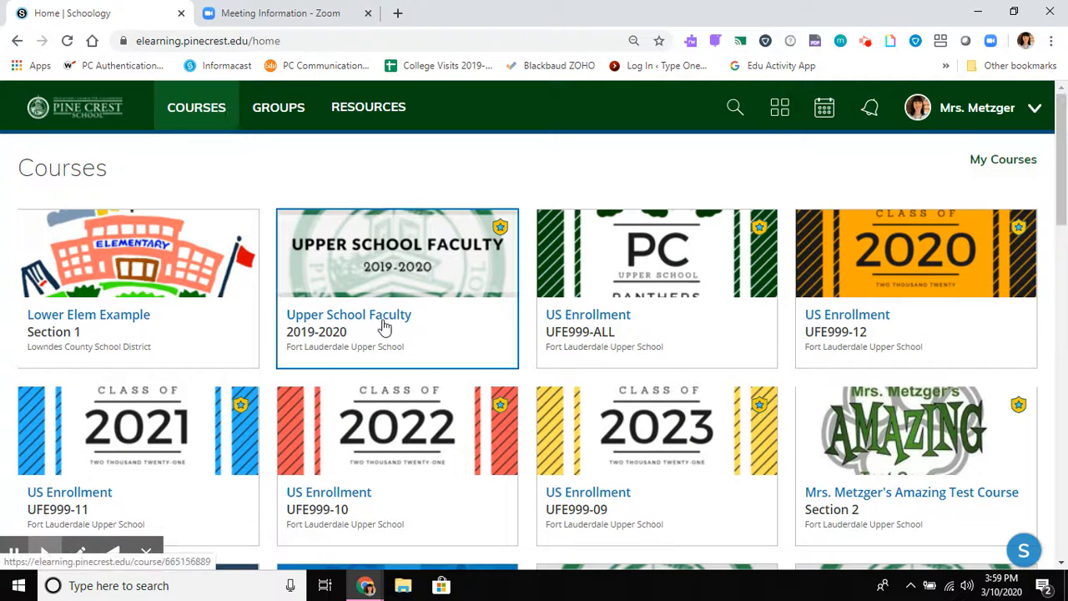
{"action": "left_click", "coordinate": [395, 329]}
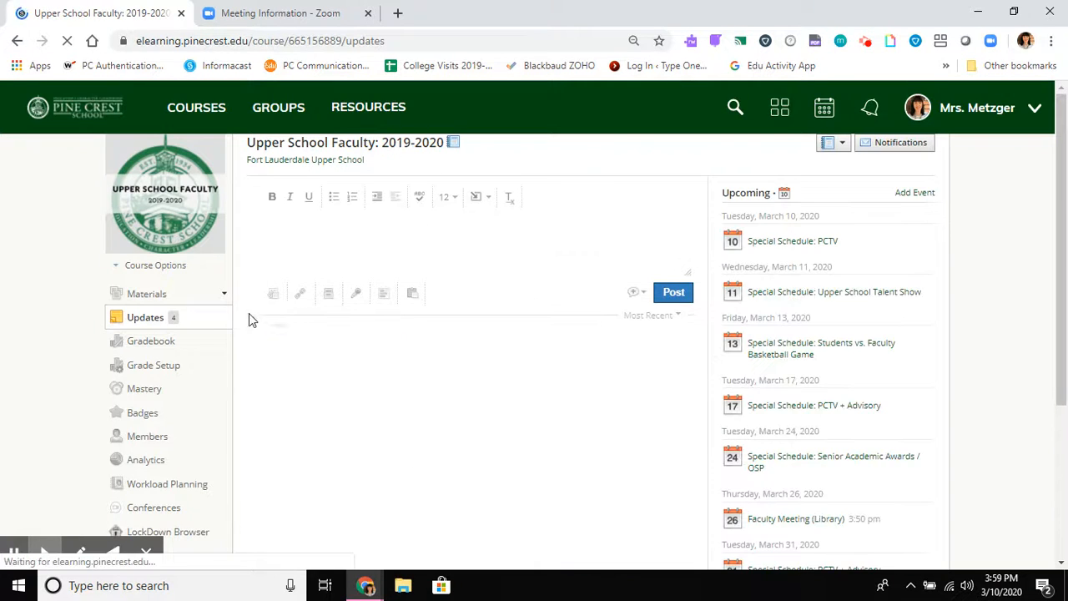
- Start a new update in the Upper School Faculty course with the text "Faculty Meeting"
{"action": "left_click", "coordinate": [282, 220]}
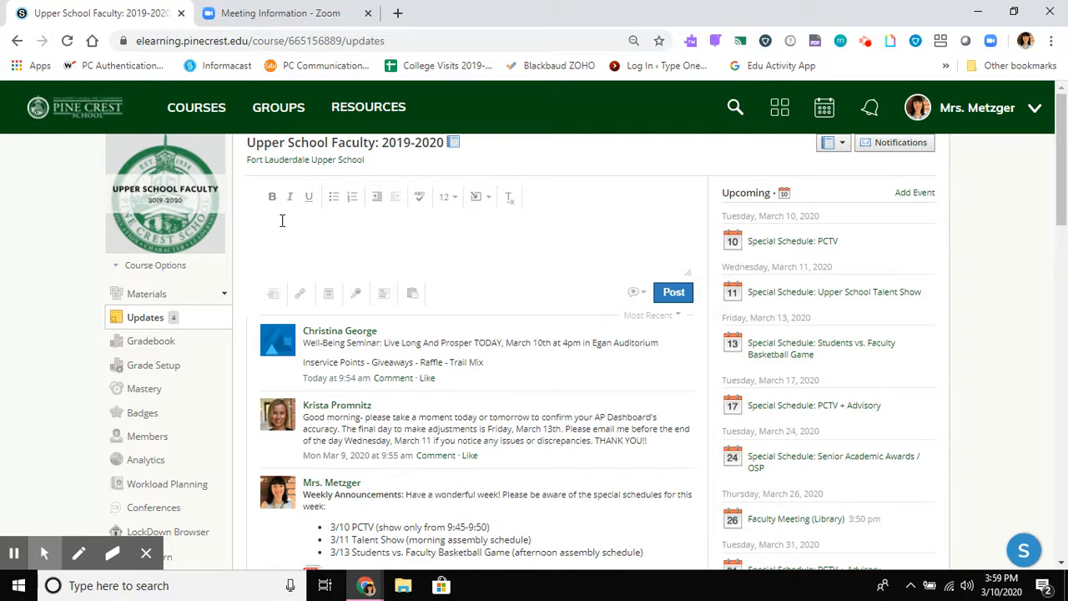
{"action": "type", "text": "Faculty Meeting"}
- Attach the copied Zoom join URL to the update, titled "Click here for the Zoom meeting!", and remove the attachment
{"action": "left_click", "coordinate": [300, 294]}
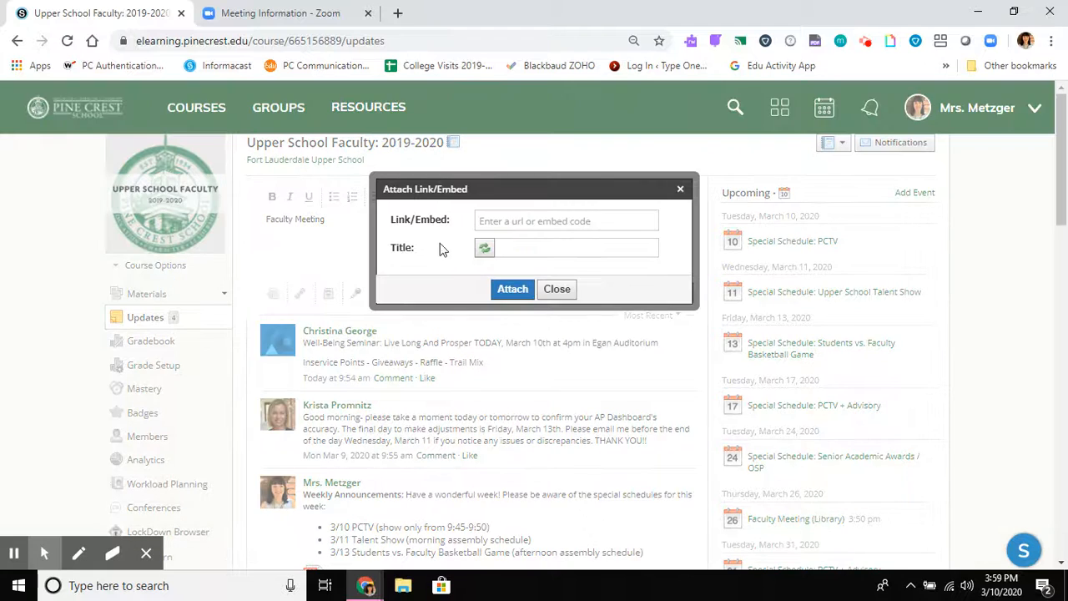
{"action": "left_click", "coordinate": [537, 229]}
{"action": "key", "text": "ctrl+v"}
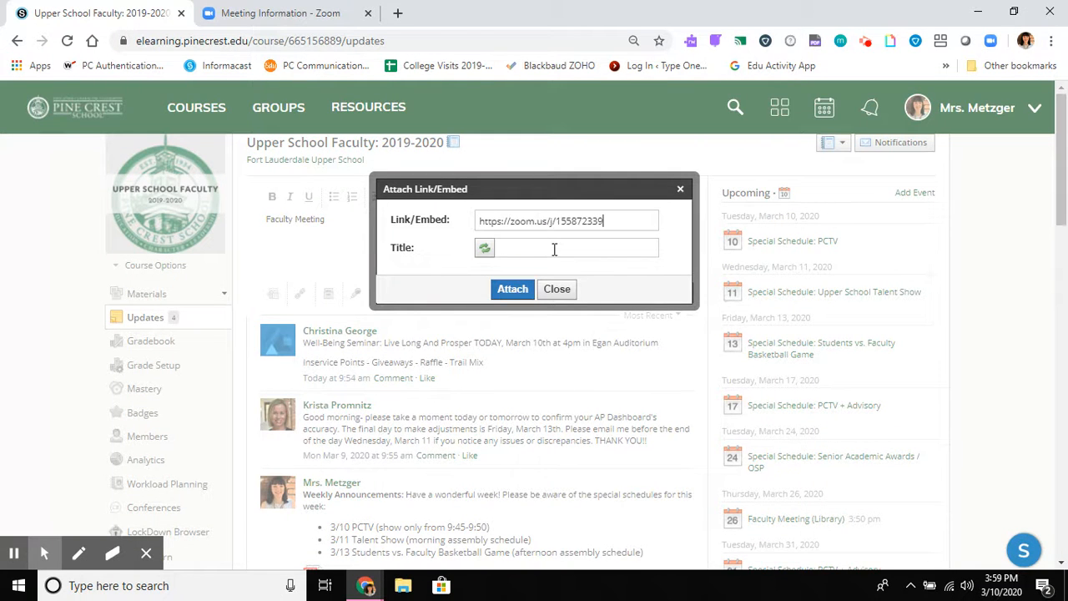
{"action": "left_click", "coordinate": [553, 248]}
{"action": "type", "text": "Click here for the Zoom meeting!"}
{"action": "left_click", "coordinate": [513, 289]}
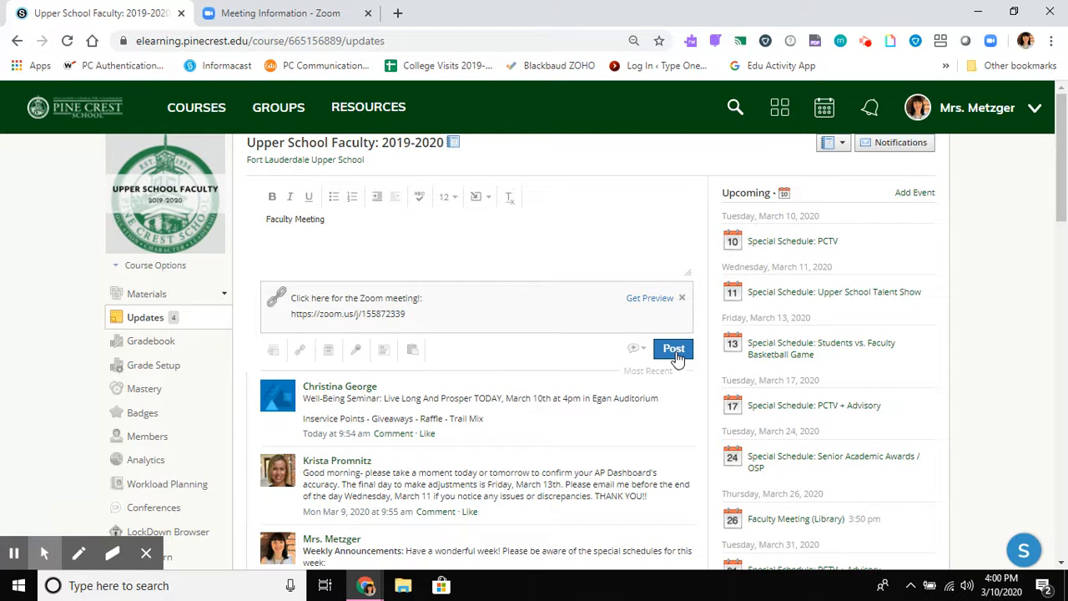
{"action": "left_click", "coordinate": [683, 299]}
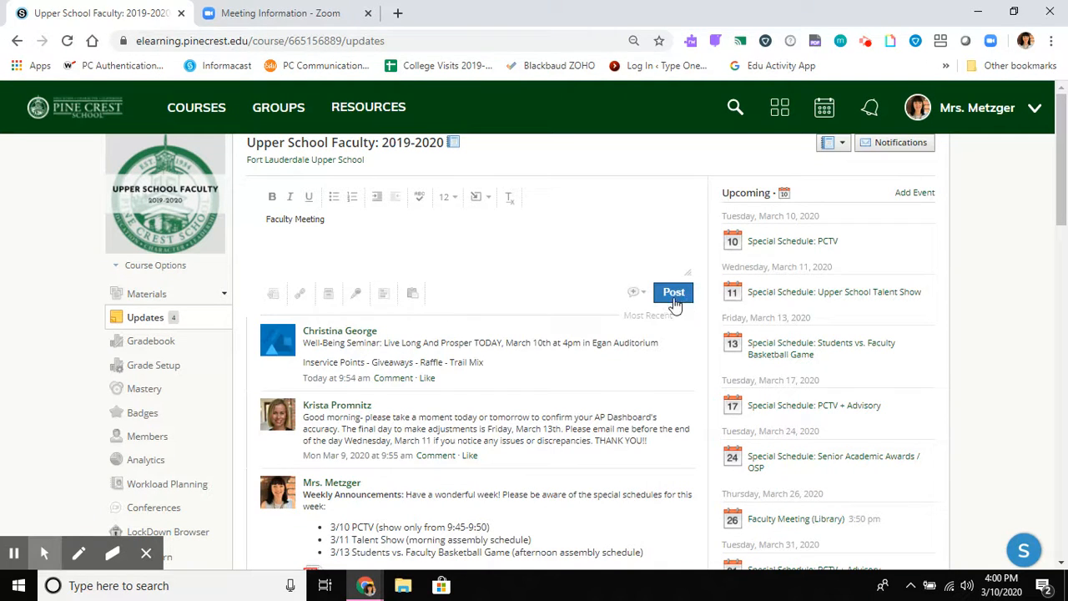
- Switch back to the Faculty Meeting's meeting information in Zoom
{"action": "left_click", "coordinate": [295, 18]}
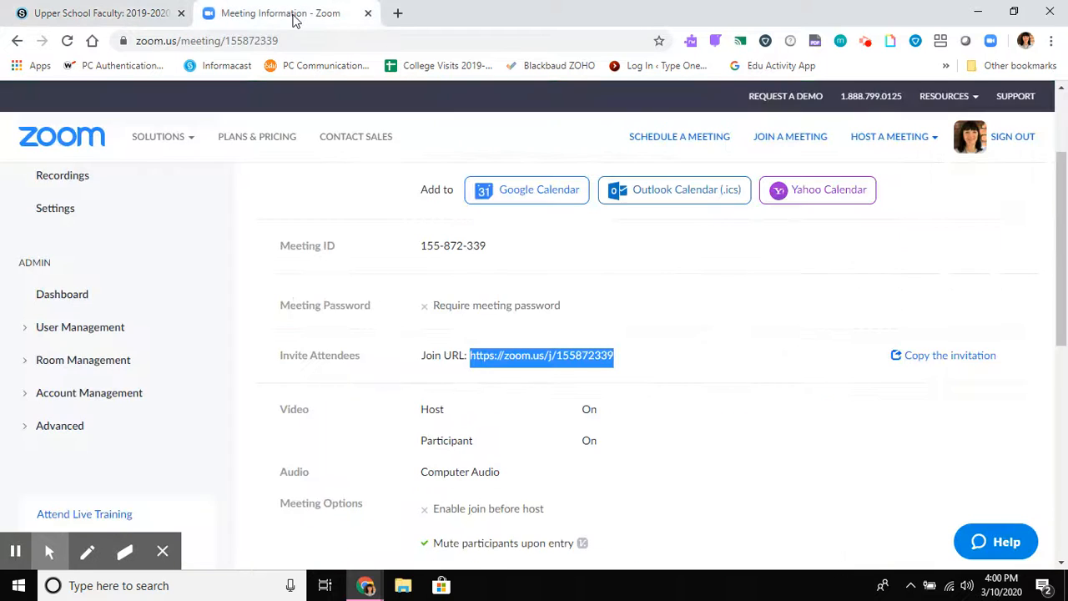